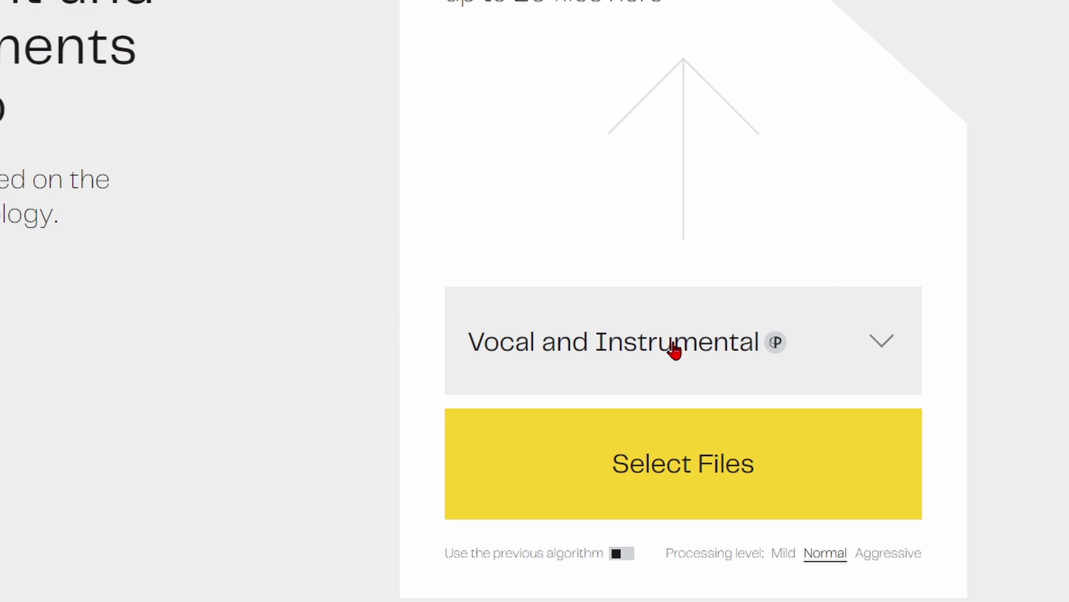
# Upload Yesterday through Select Files and wait for its Vocal and Instrumental previews to generate
pyautogui.click(698, 552)
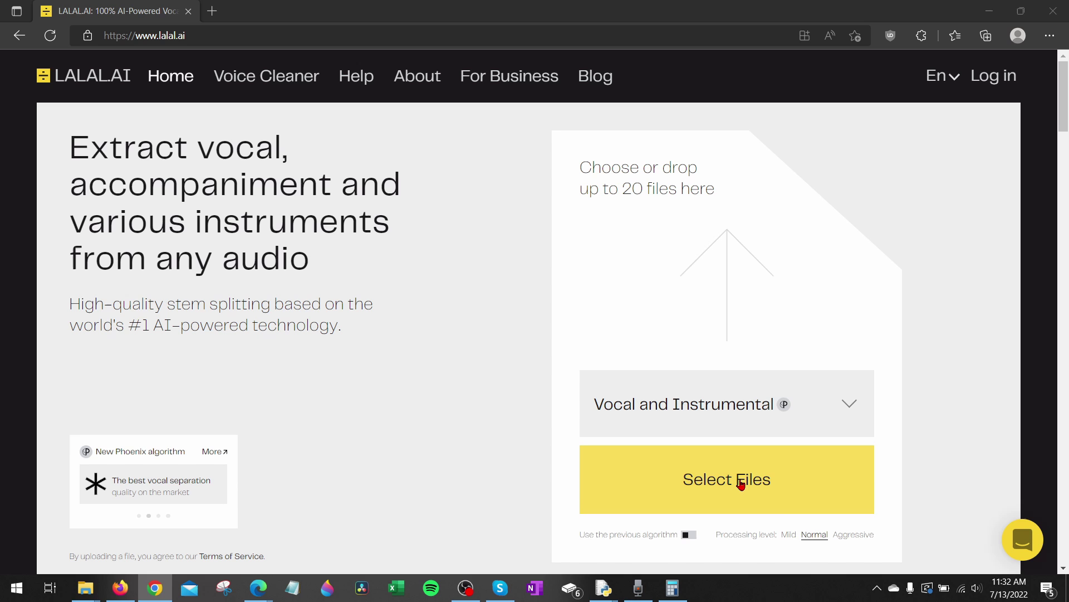
pyautogui.click(741, 485)
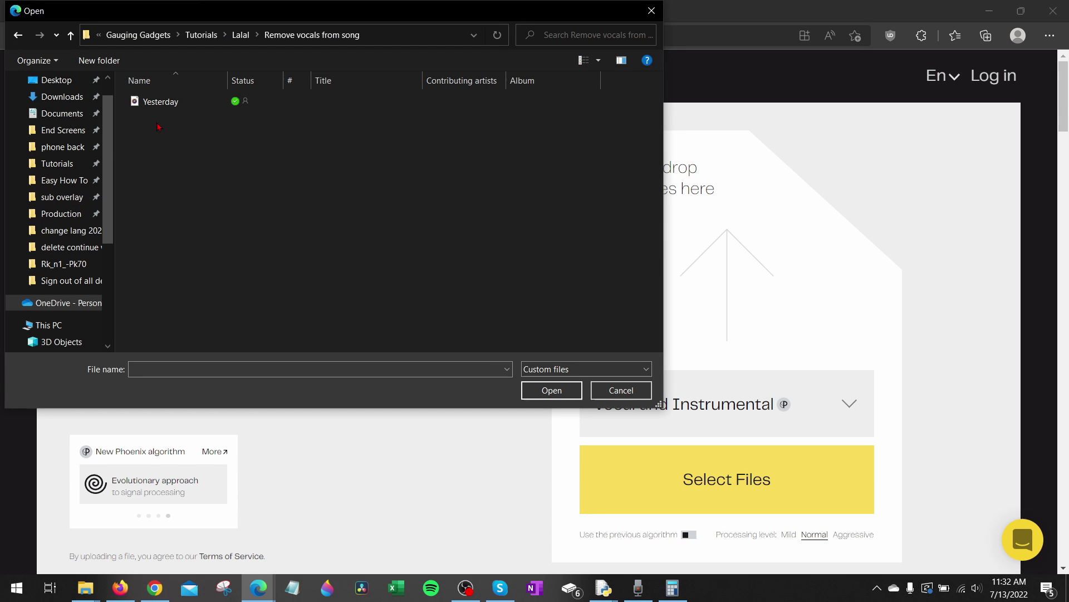
pyautogui.doubleClick(156, 103)
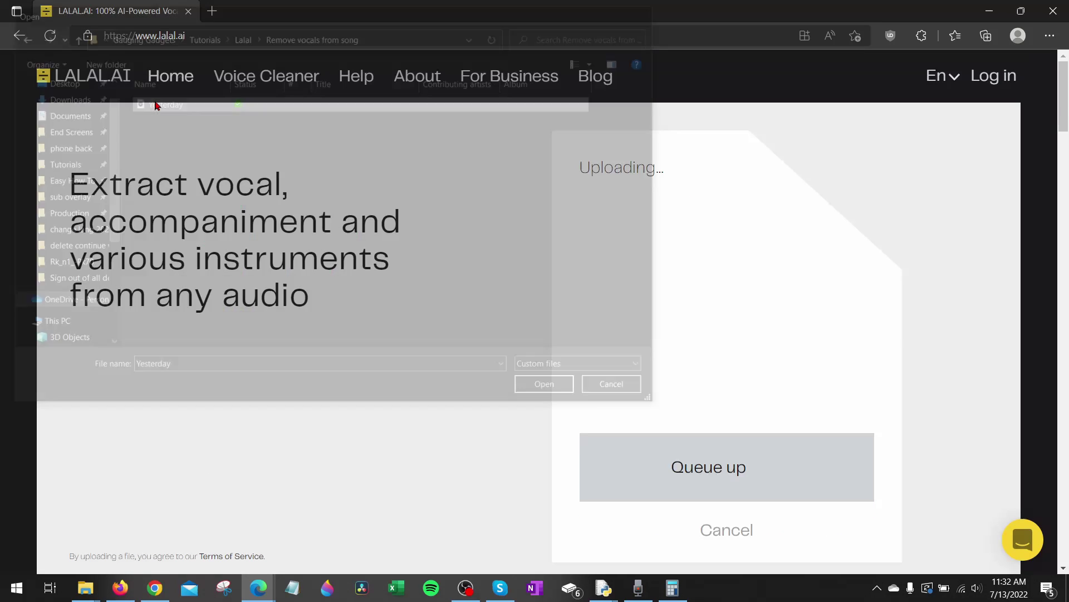
pyautogui.scroll(-1, 891, 490)
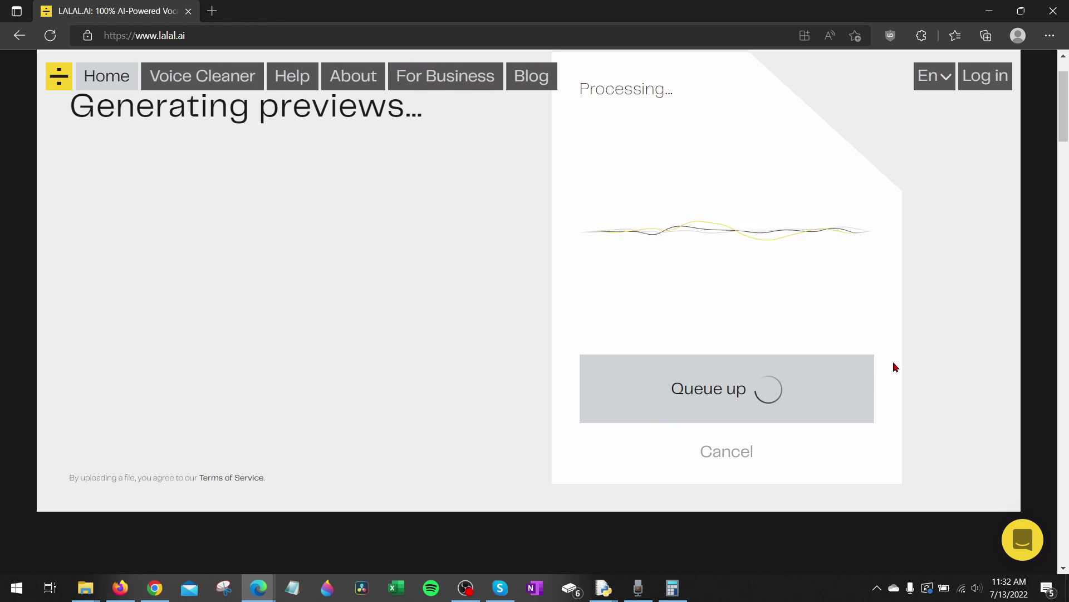
pyautogui.scroll(1, 913, 376)
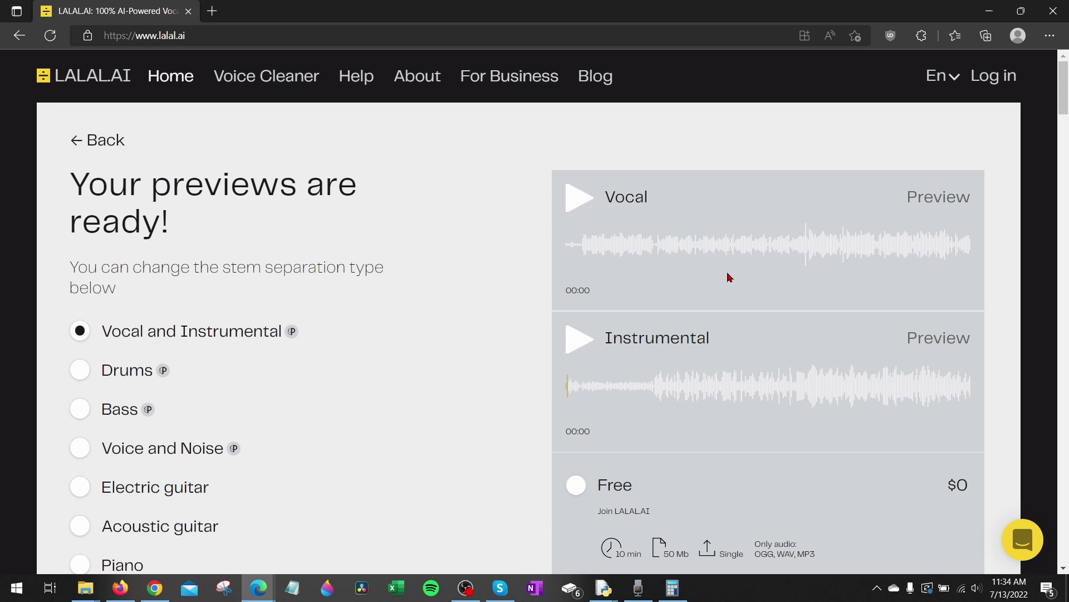
# Play the original Yesterday in Groove Music from 0:35 and pause it at 0:43
pyautogui.press('XF86AudioPlay')
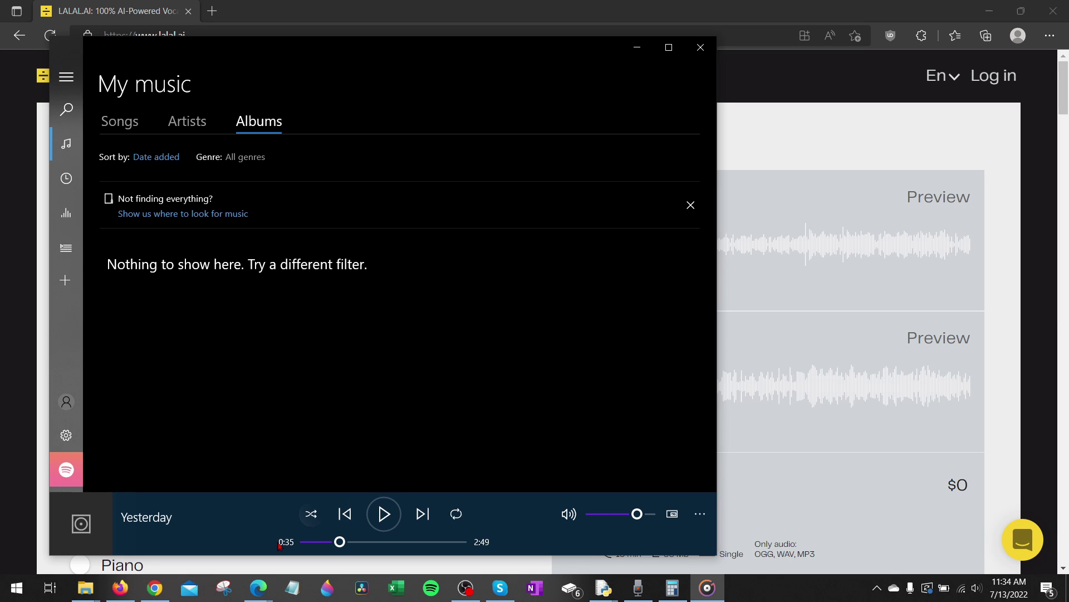
pyautogui.click(365, 518)
pyautogui.click(383, 512)
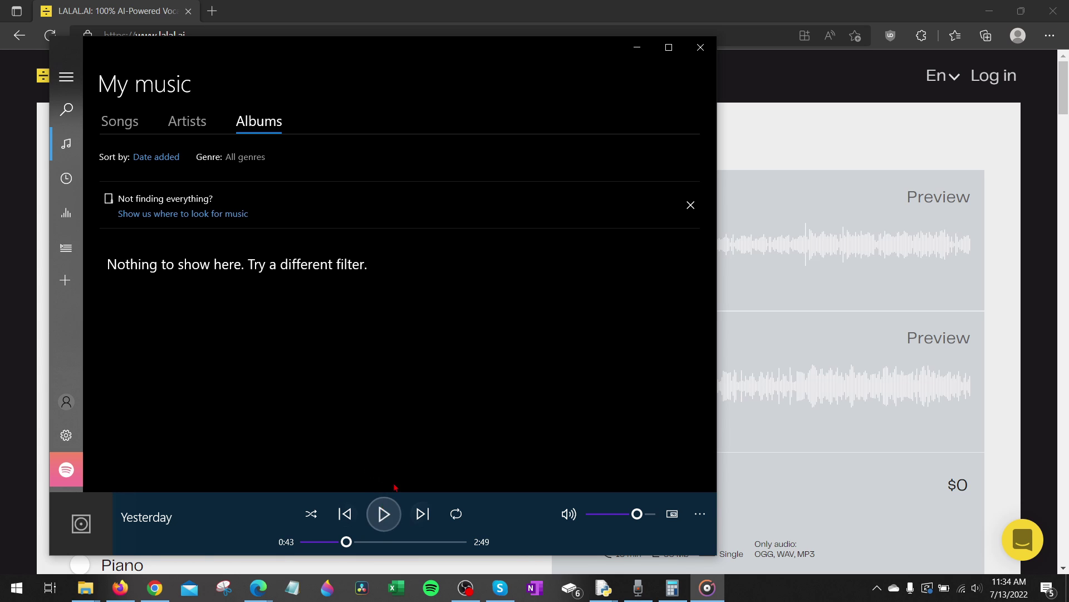
# Seek the Instrumental preview to 00:34, play it, and pause it at 00:45
pyautogui.click(912, 444)
pyautogui.click(781, 386)
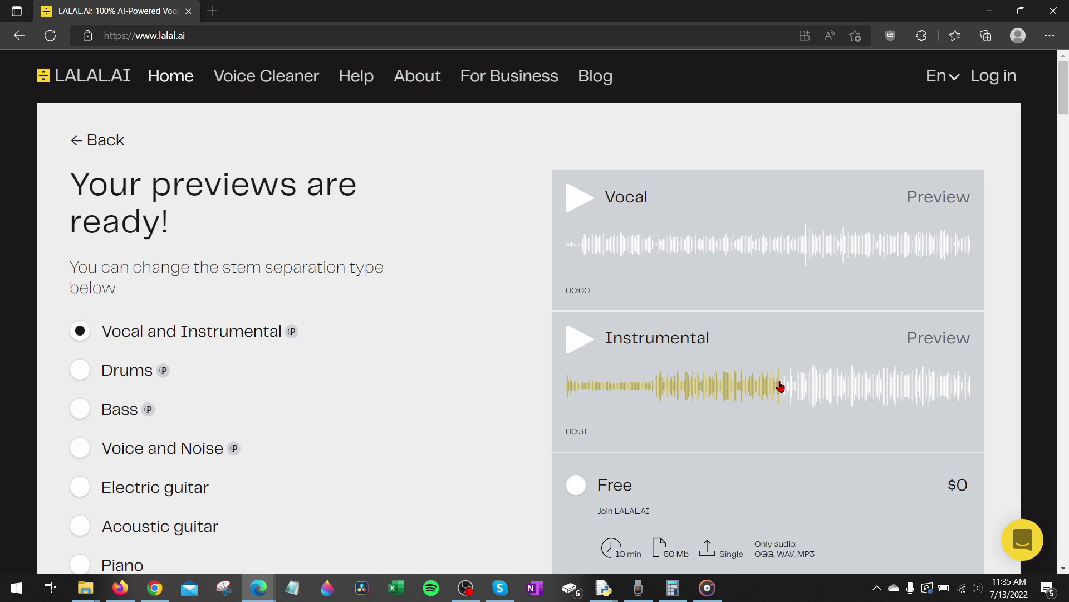
pyautogui.moveTo(781, 386); pyautogui.dragTo(804, 386)
pyautogui.click(576, 351)
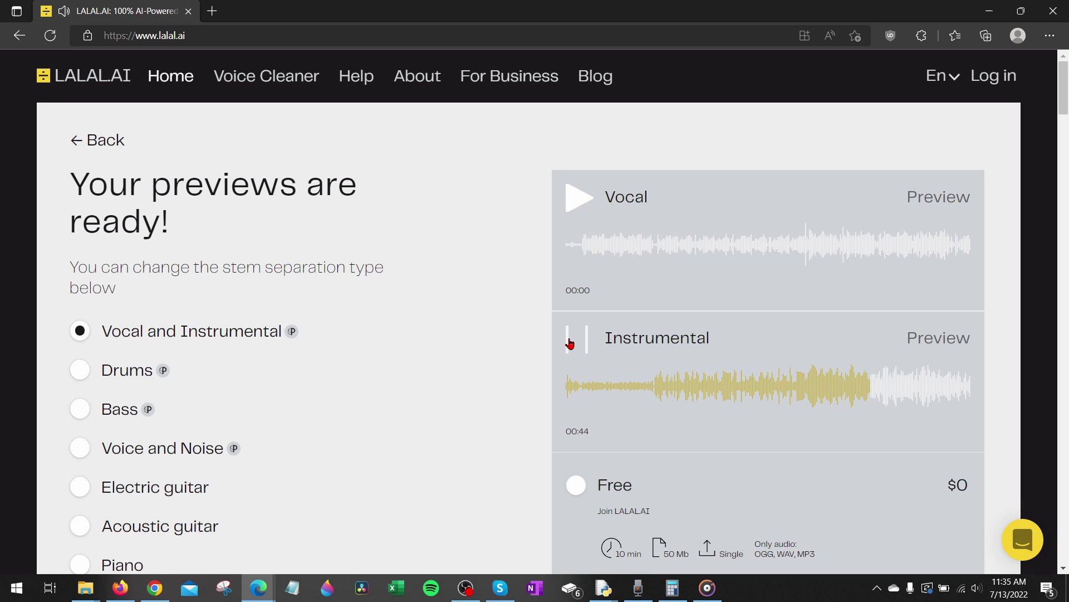
pyautogui.click(570, 344)
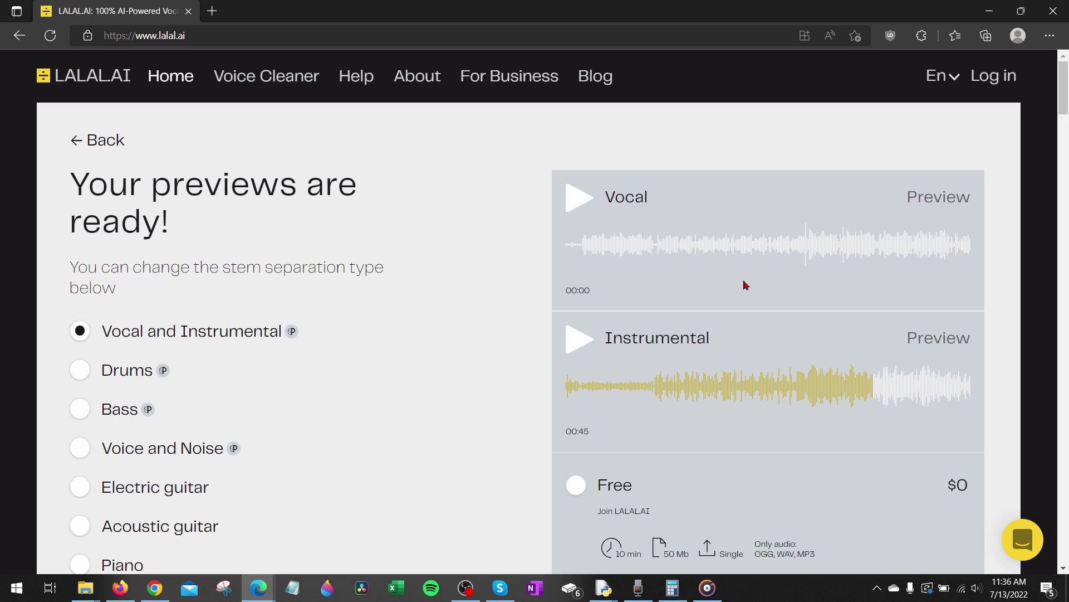
# Select the Free plan and choose to process the entire file
pyautogui.scroll(-1, 745, 283)
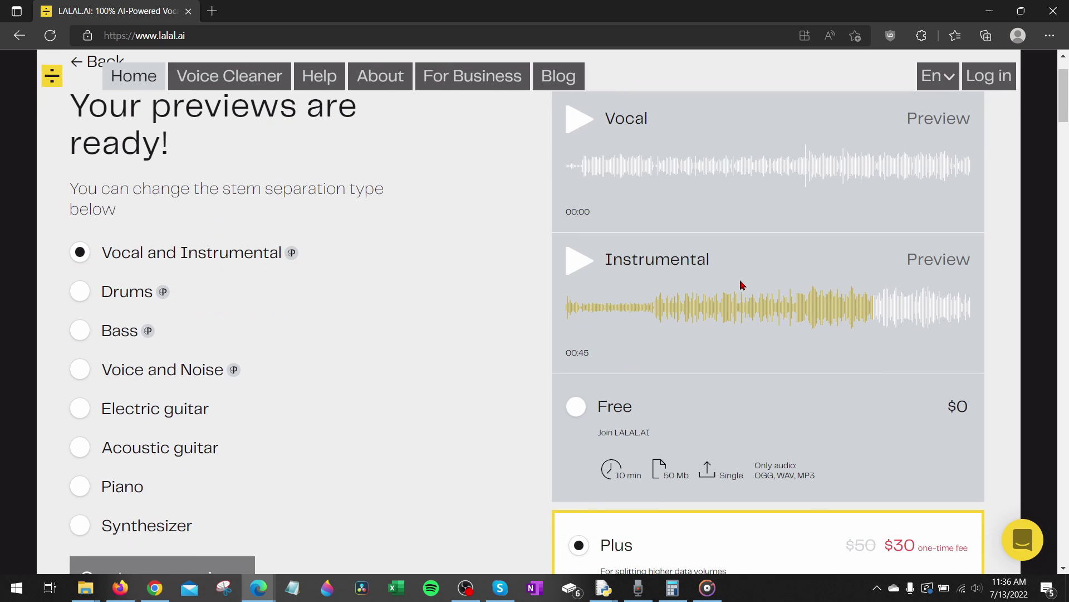
pyautogui.scroll(-1, 554, 397)
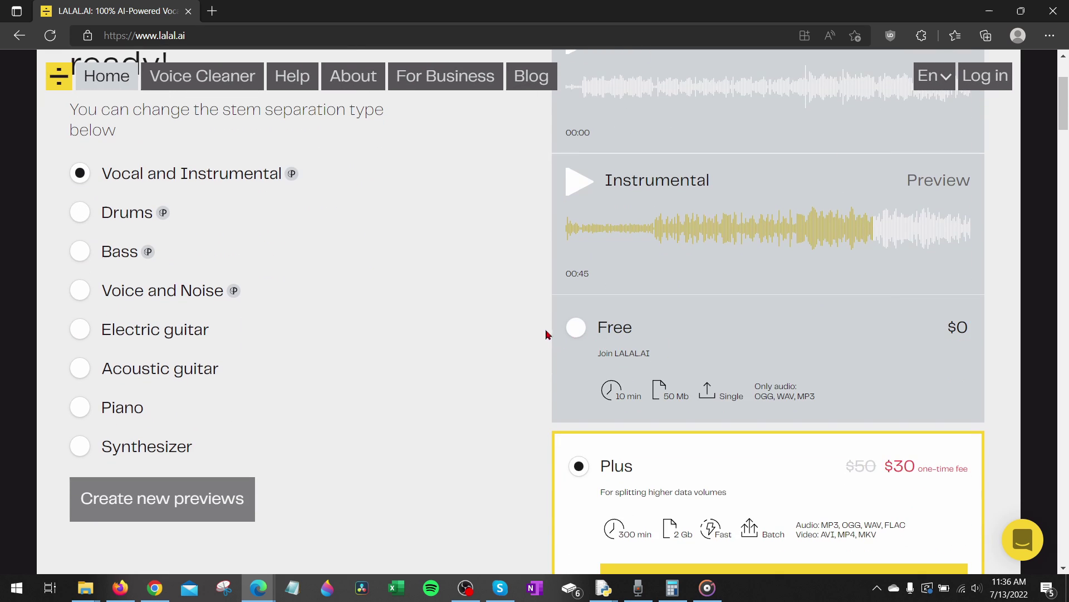
pyautogui.click(574, 331)
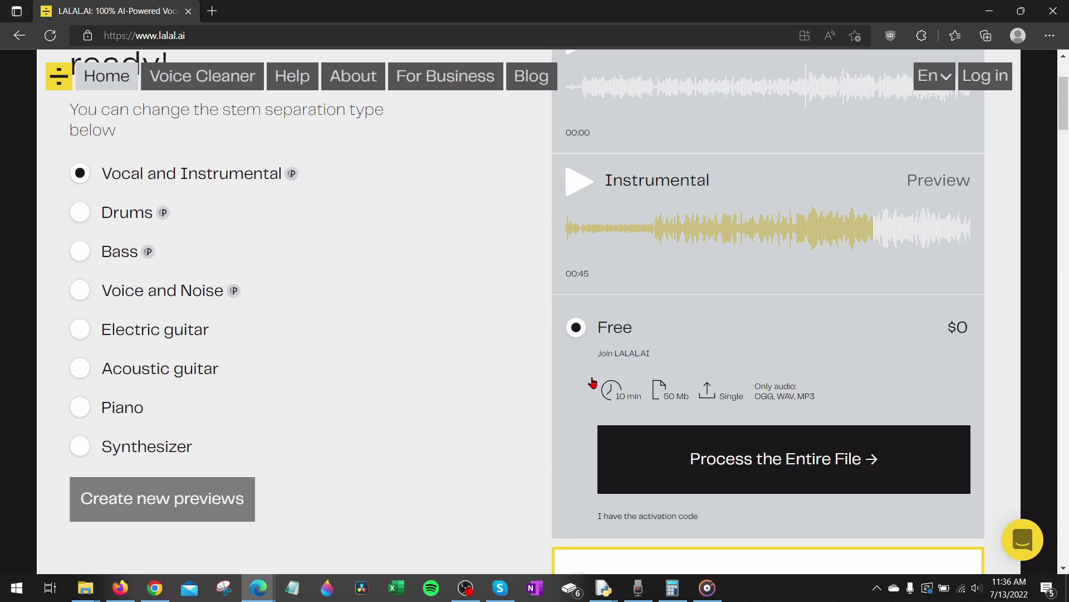
pyautogui.scroll(-5, 696, 342)
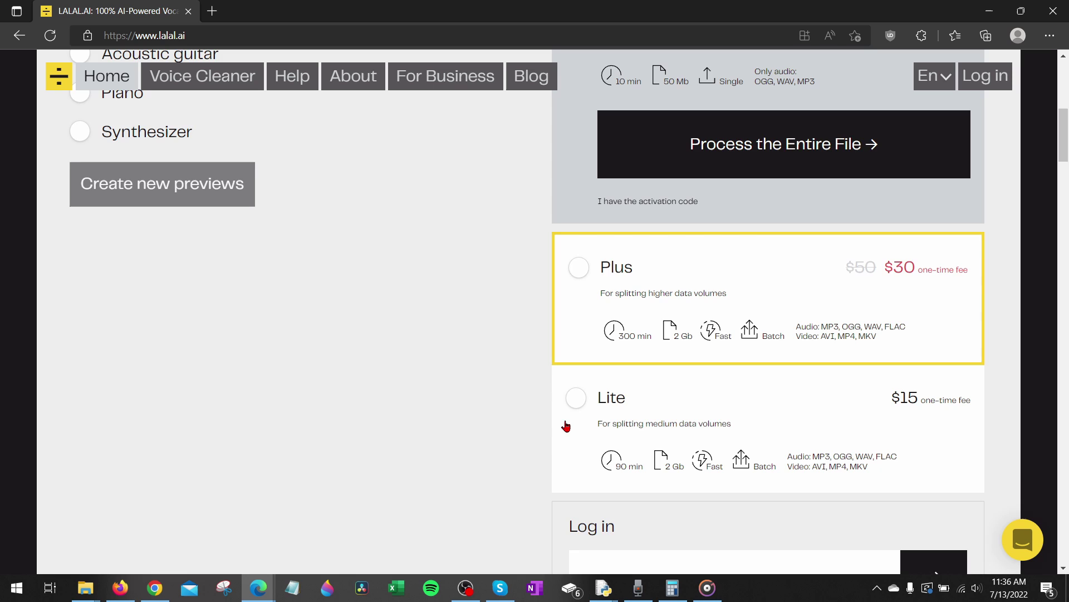
pyautogui.scroll(5, 675, 361)
pyautogui.click(770, 473)
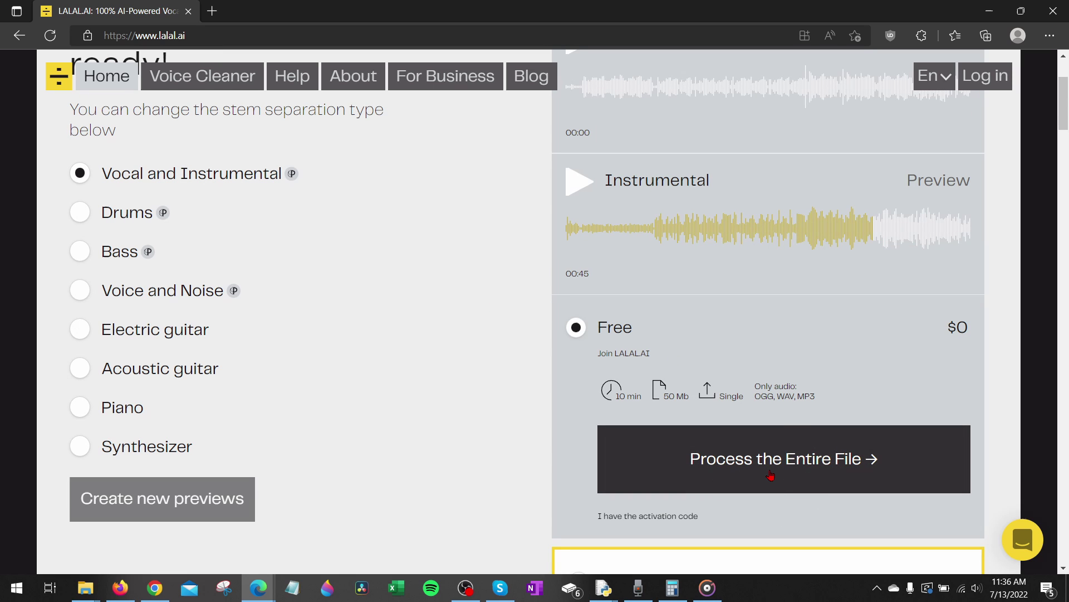
# Paste the account e-mail address and submit it to receive a sign-in link
pyautogui.click(769, 467)
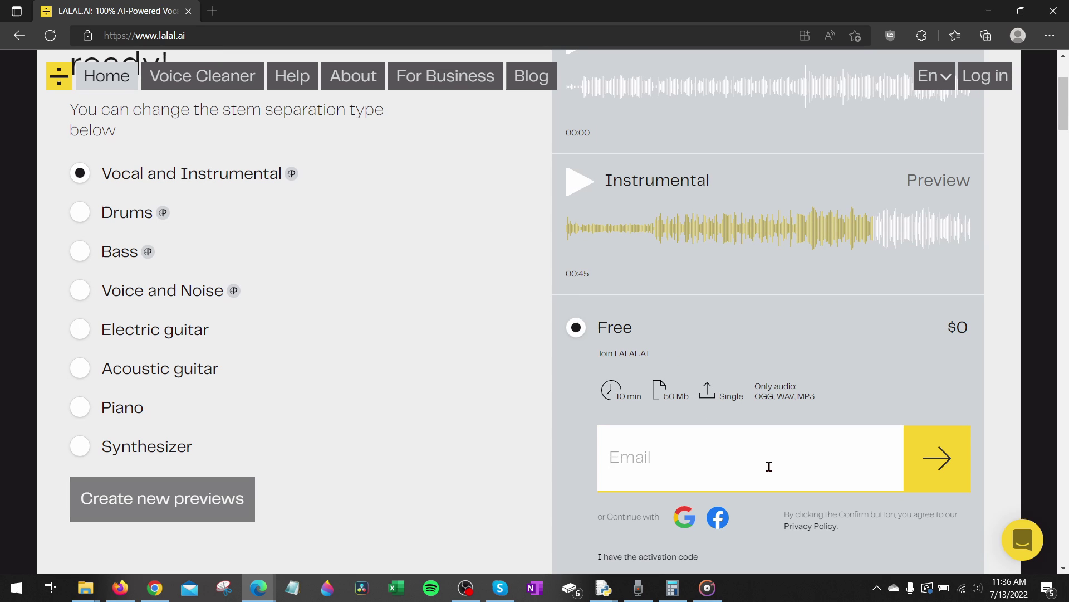
pyautogui.hotkey('ctrl', 'v')
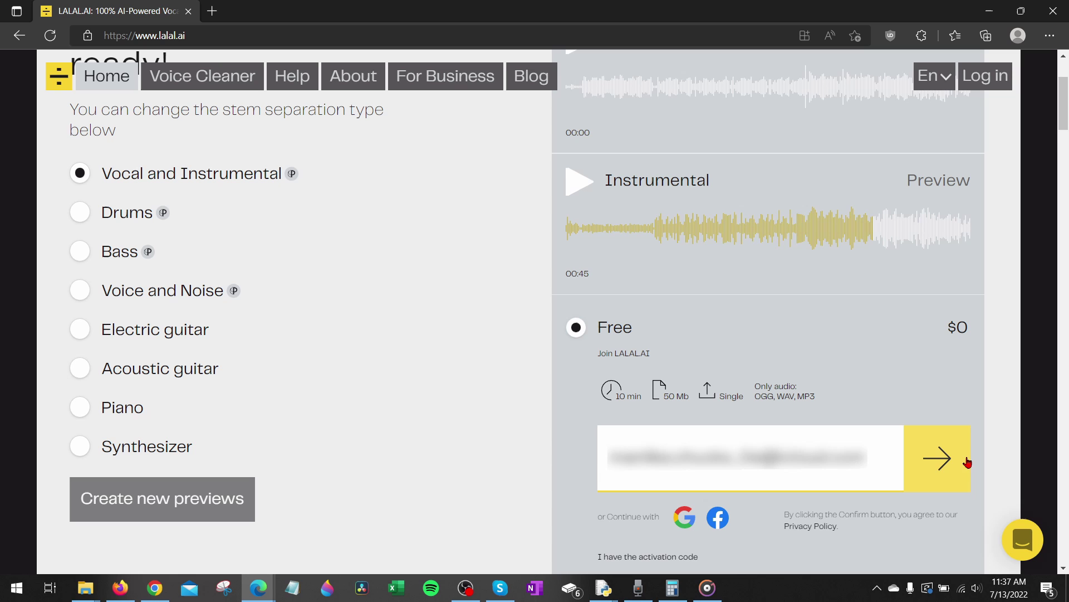
pyautogui.click(940, 462)
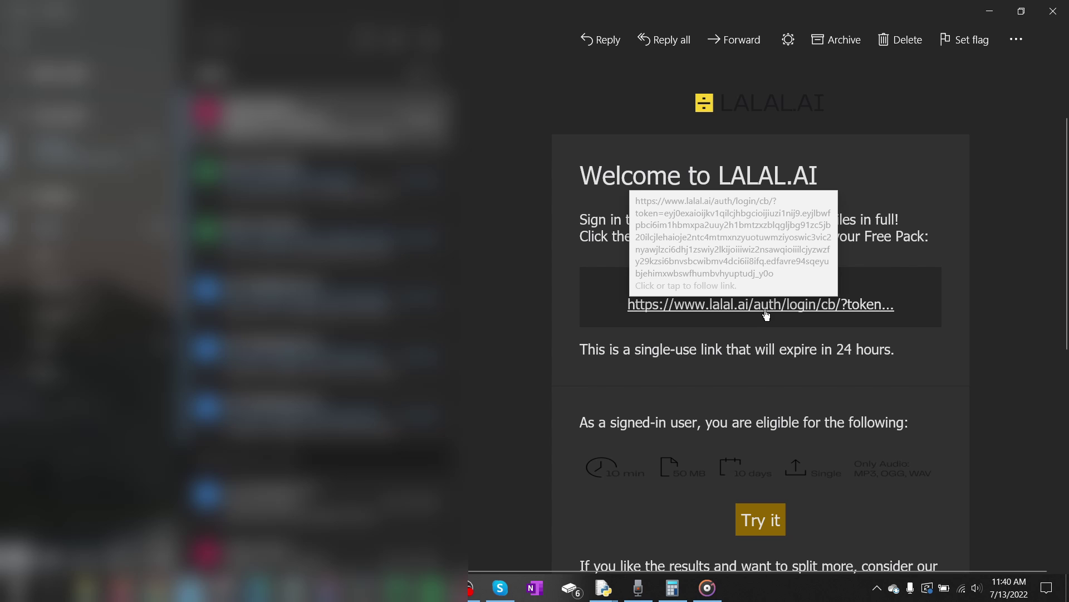
# Close Mail and start splitting the entire Yesterday file on the previews page
pyautogui.click(990, 12)
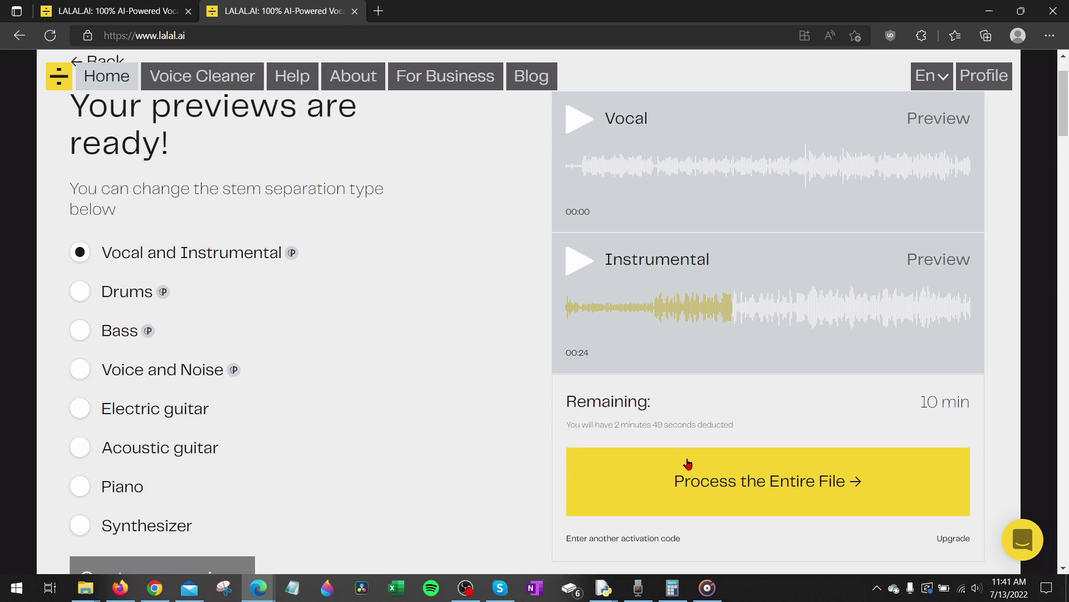
pyautogui.click(722, 489)
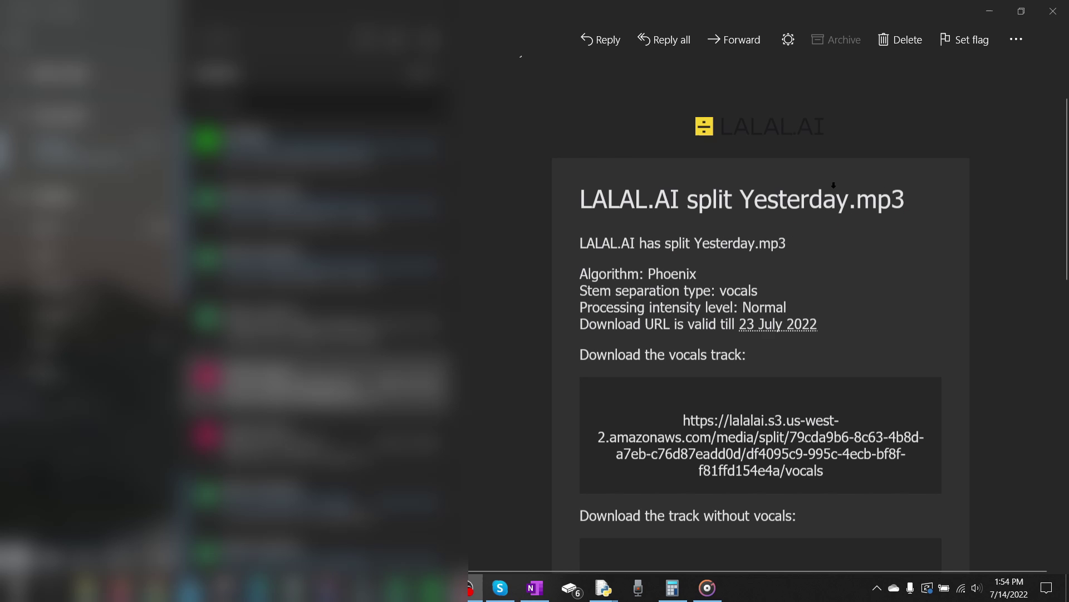
# Save the no-vocals MP3 from the email link to the Remove vocals from song folder
pyautogui.scroll(-3, 765, 221)
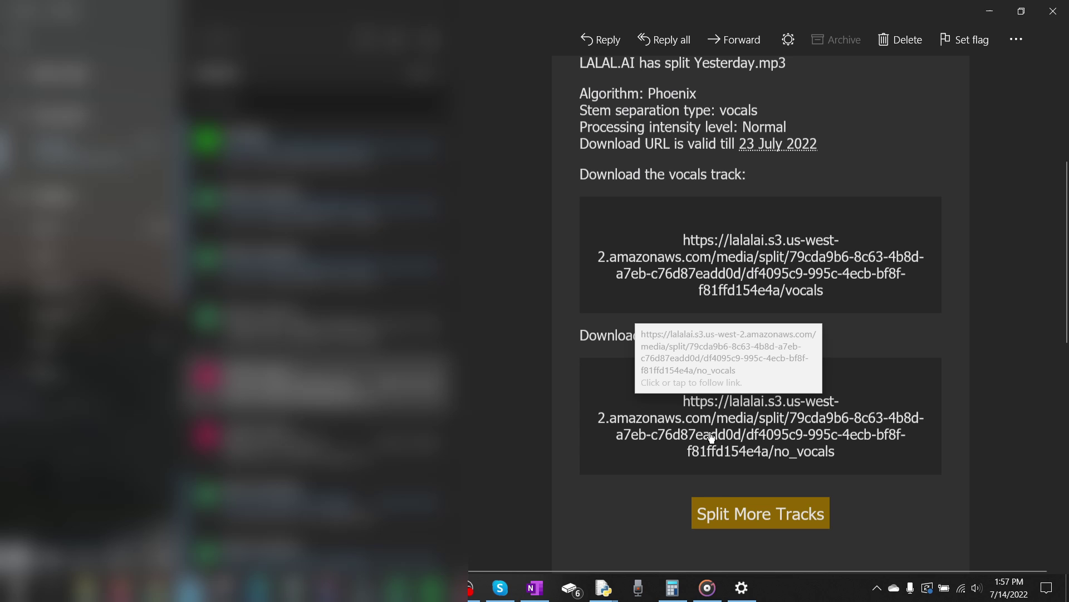
pyautogui.click(823, 433)
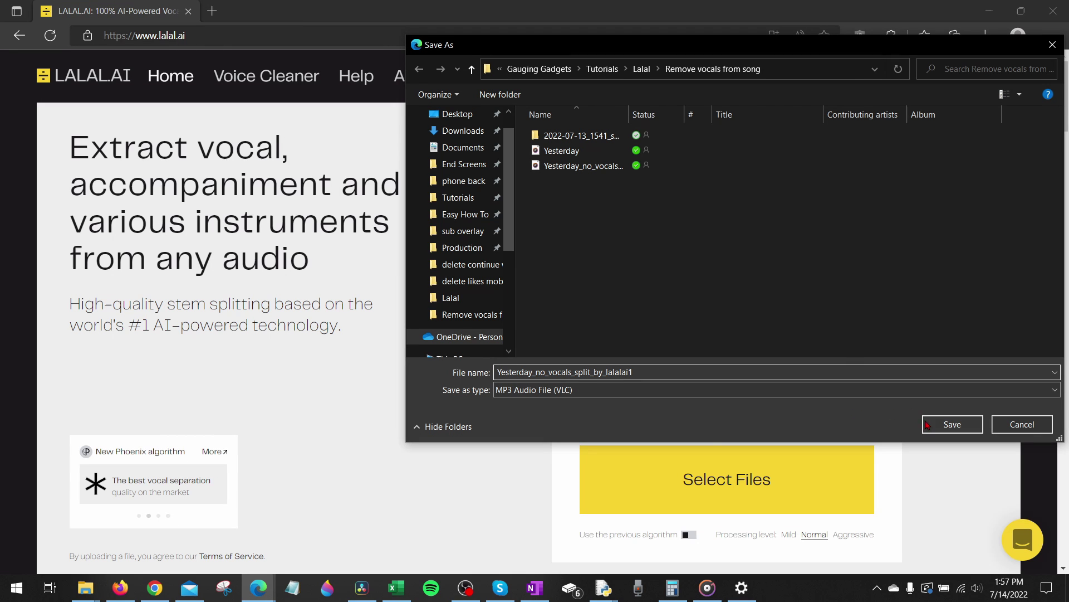
pyautogui.click(925, 424)
pyautogui.hotkey('alt', 'Tab')
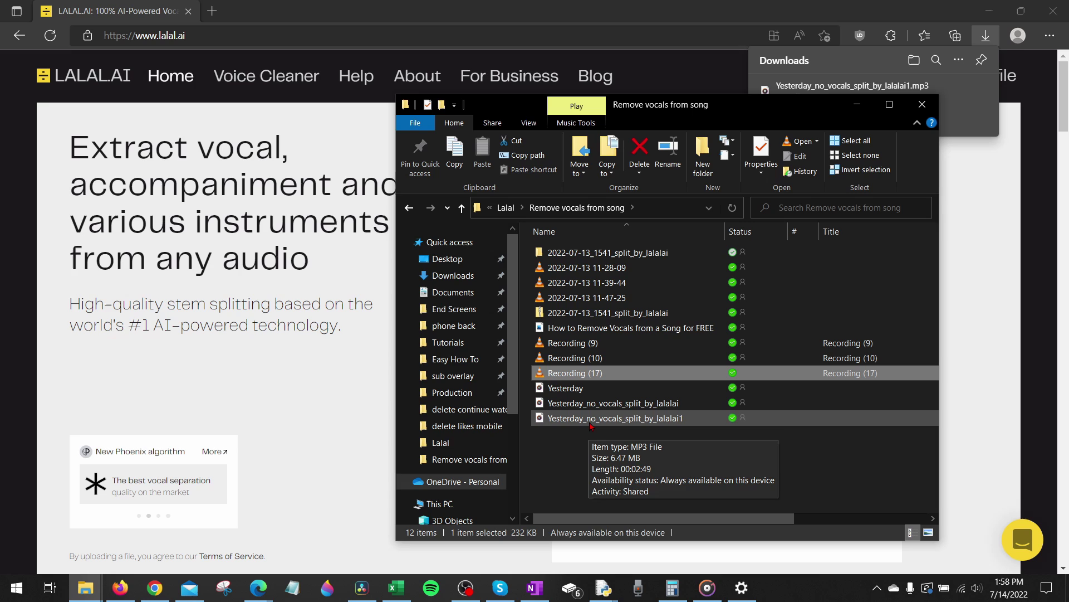
# Play the downloaded no-vocals MP3 in Groove Music from about 0:32, then return to Edge
pyautogui.doubleClick(592, 422)
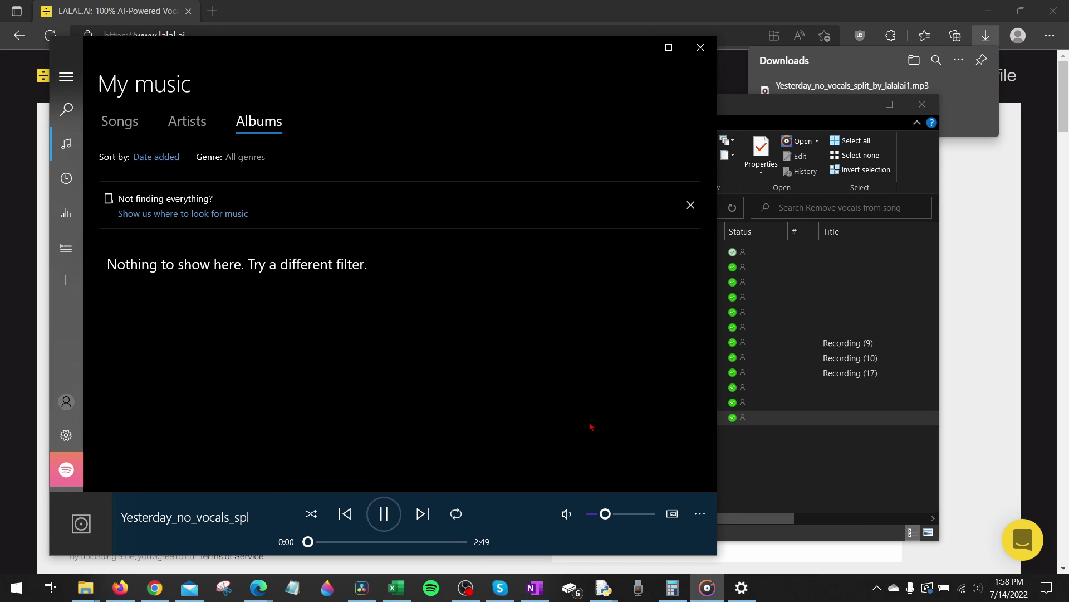
pyautogui.click(383, 514)
pyautogui.moveTo(353, 541); pyautogui.dragTo(338, 542)
pyautogui.click(383, 514)
pyautogui.hotkey('alt', 'Tab')
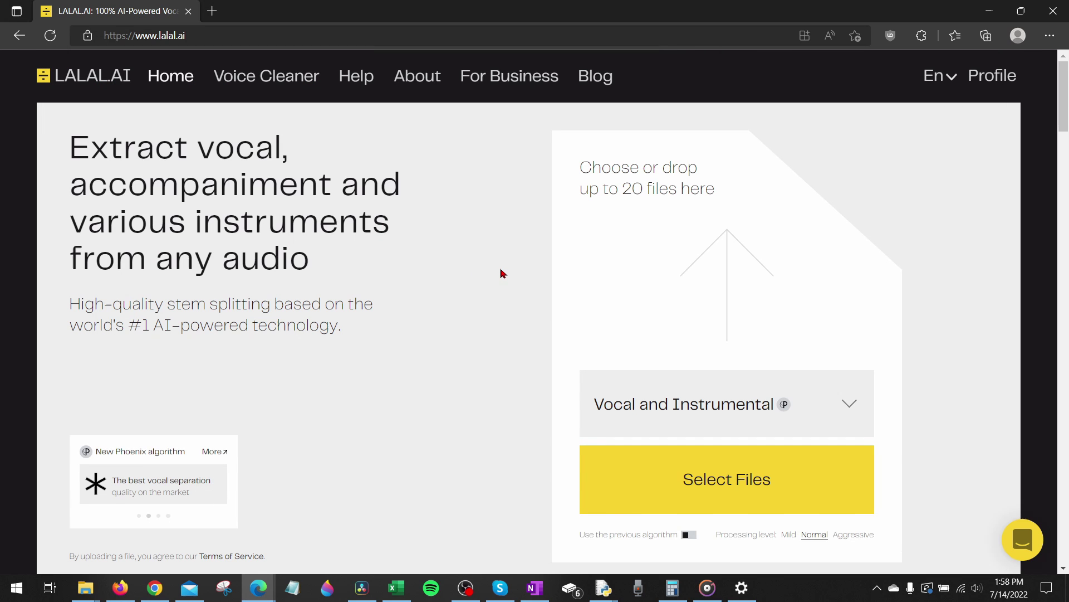